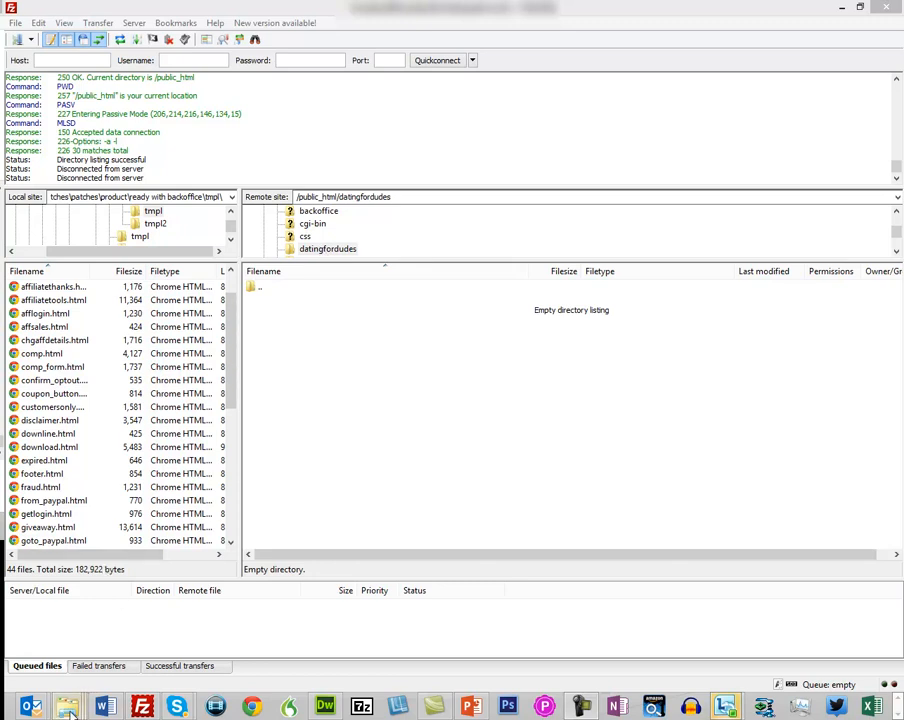
Step: Bring up the Squeeze Page Templates folder window, restore it to a smaller size and place it below FileZilla's remote directory tree
mouse_move(70, 712)
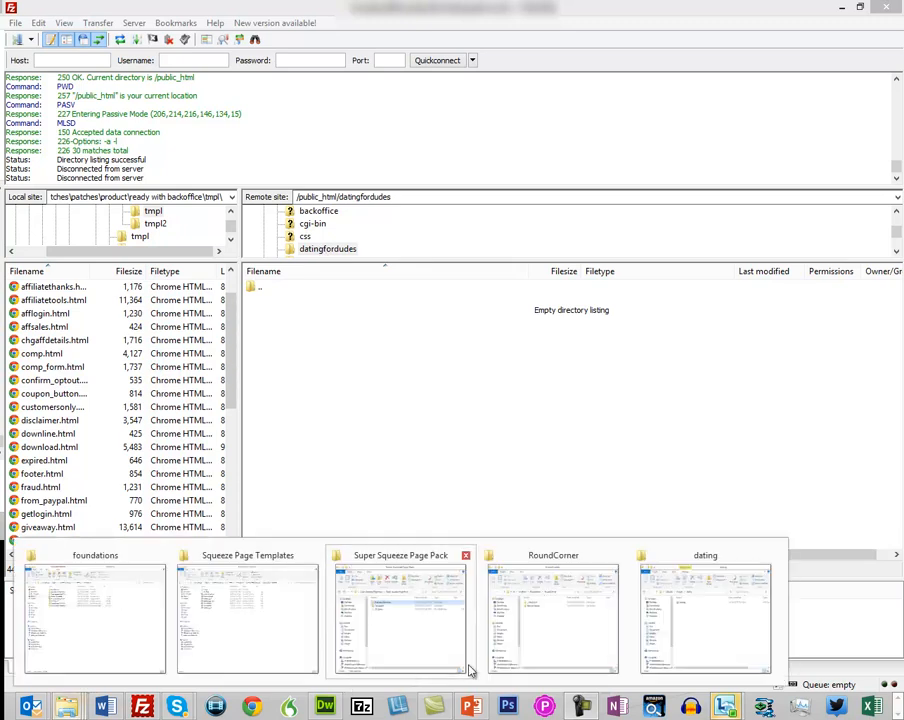
mouse_move(482, 655)
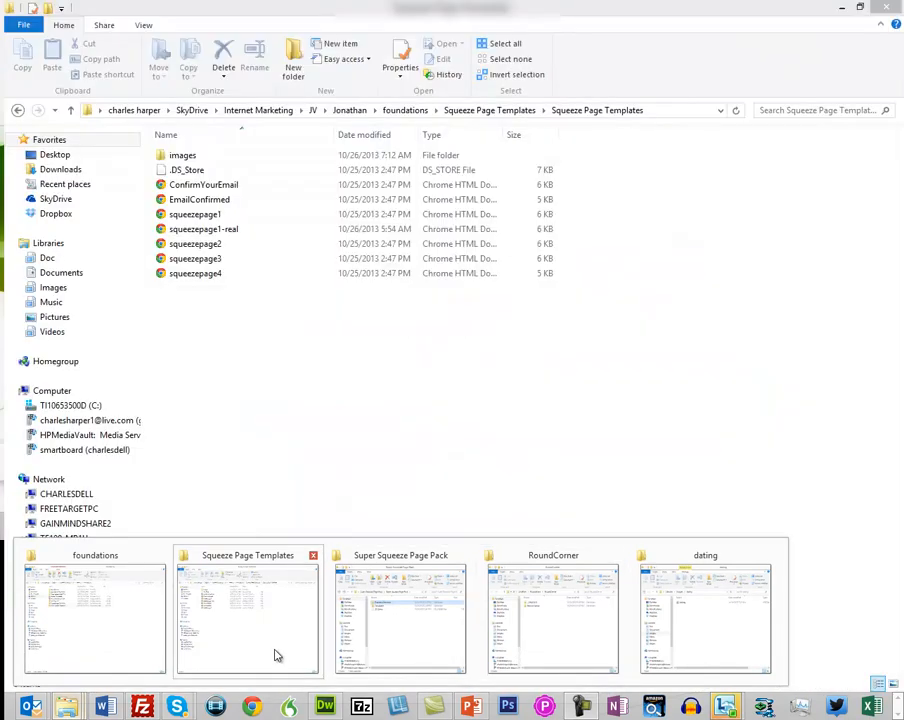
click(277, 656)
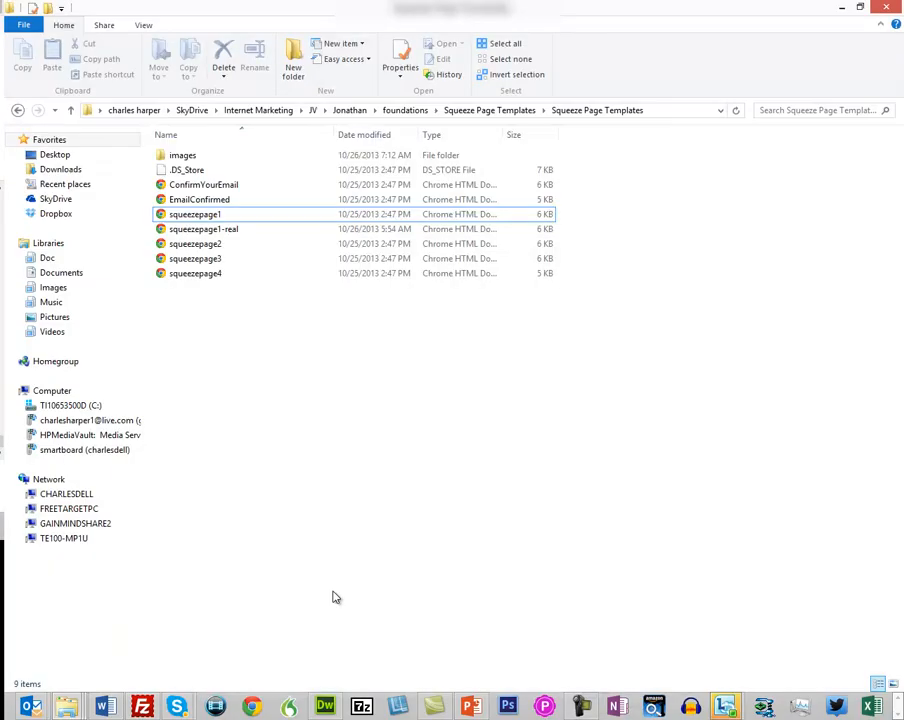
click(860, 7)
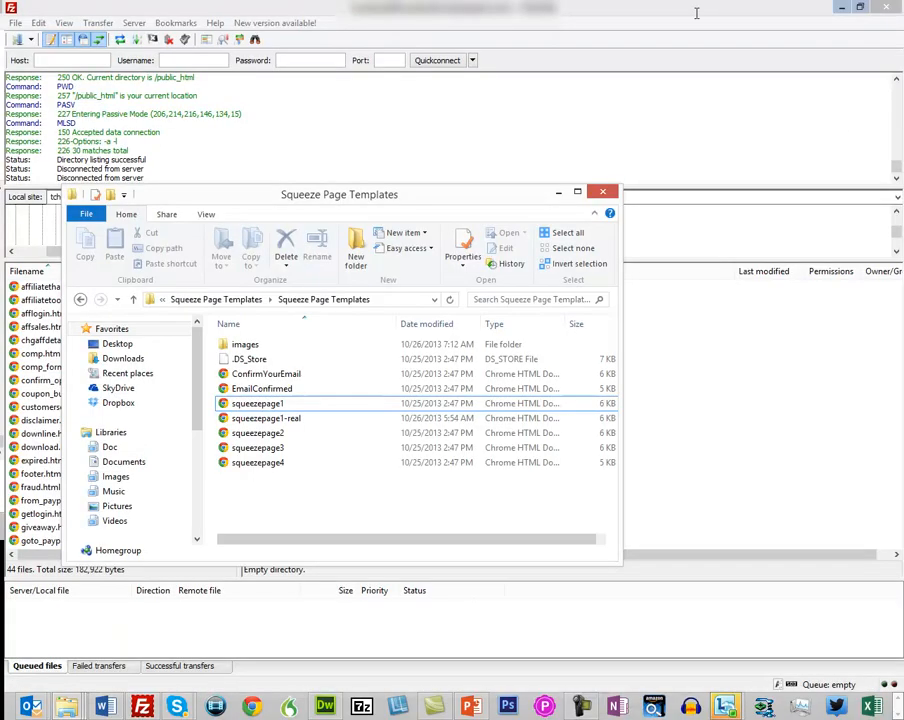
drag(434, 197, 538, 367)
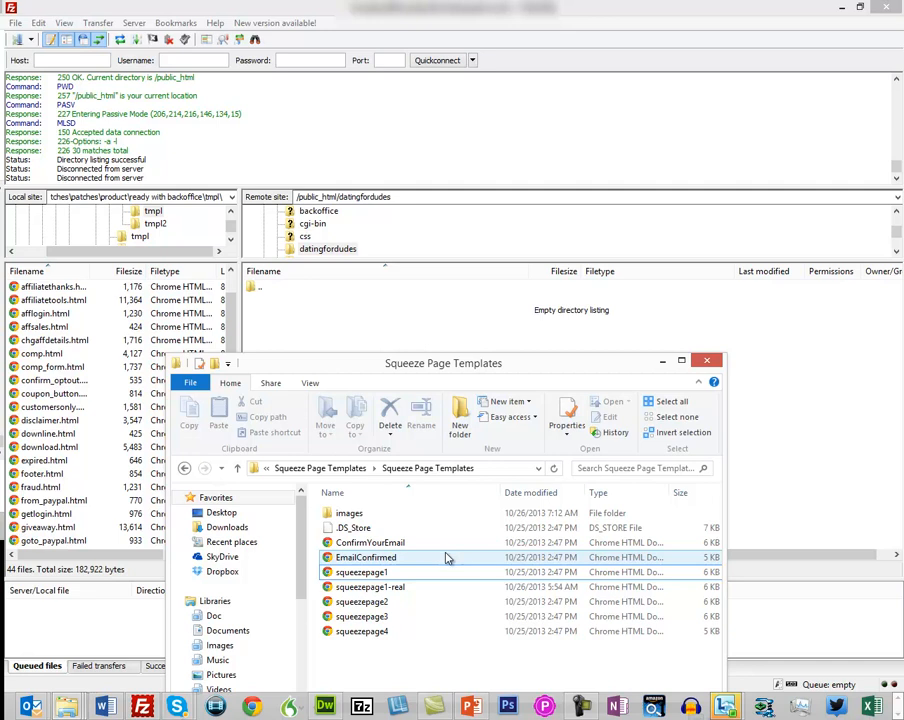
Step: Upload everything in the Squeeze Page Templates folder, from images through squeezepage4, to the remote datingfordudes folder
click(364, 517)
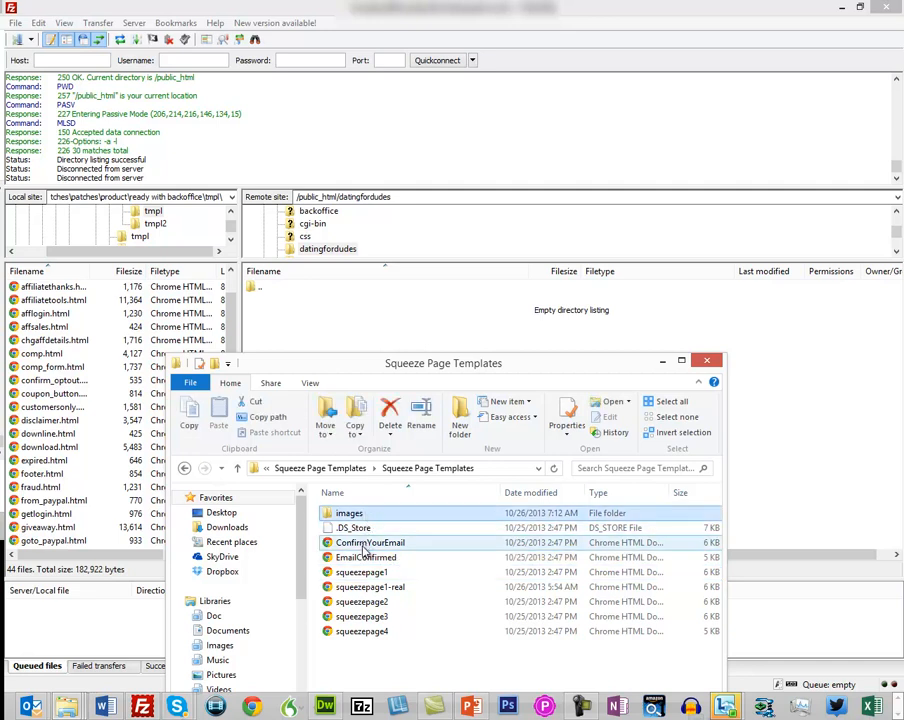
shift+click(365, 633)
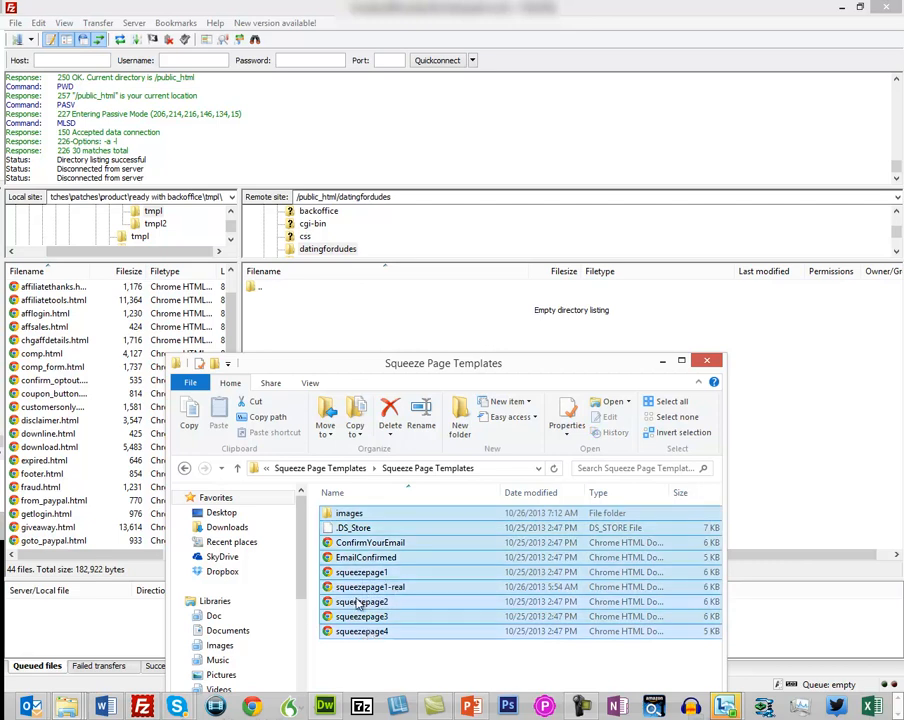
drag(364, 604, 348, 256)
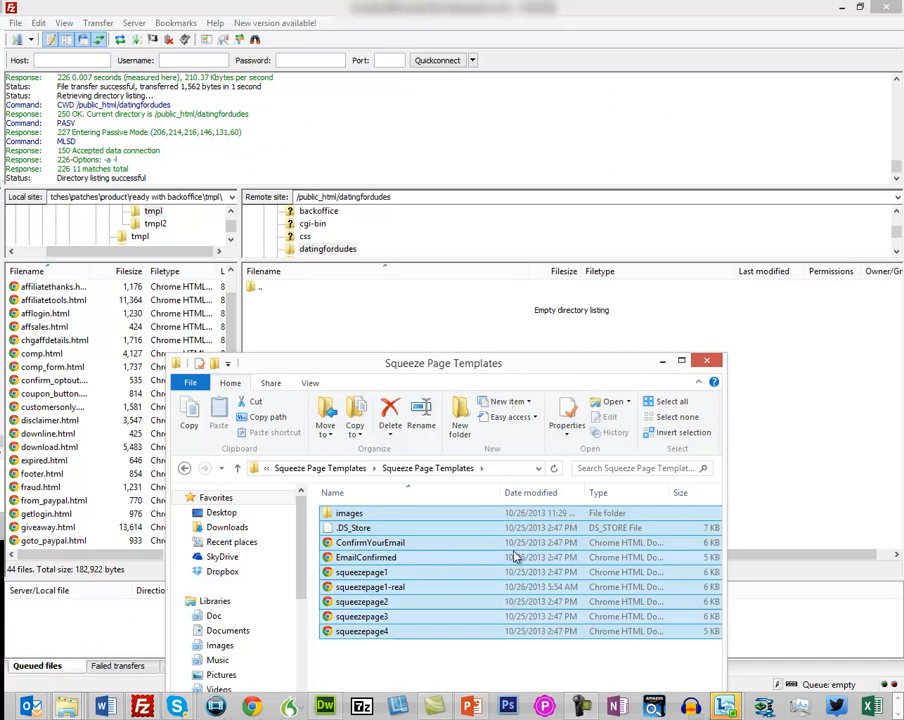
Step: Refresh the remote datingfordudes listing by opening the css folder and returning to datingfordudes
click(306, 237)
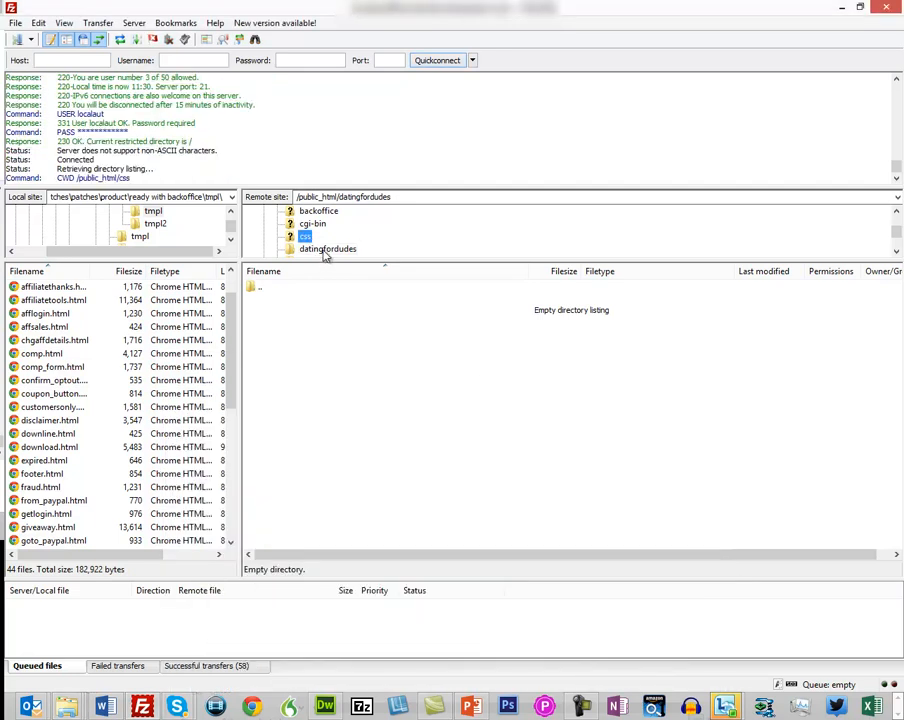
click(326, 249)
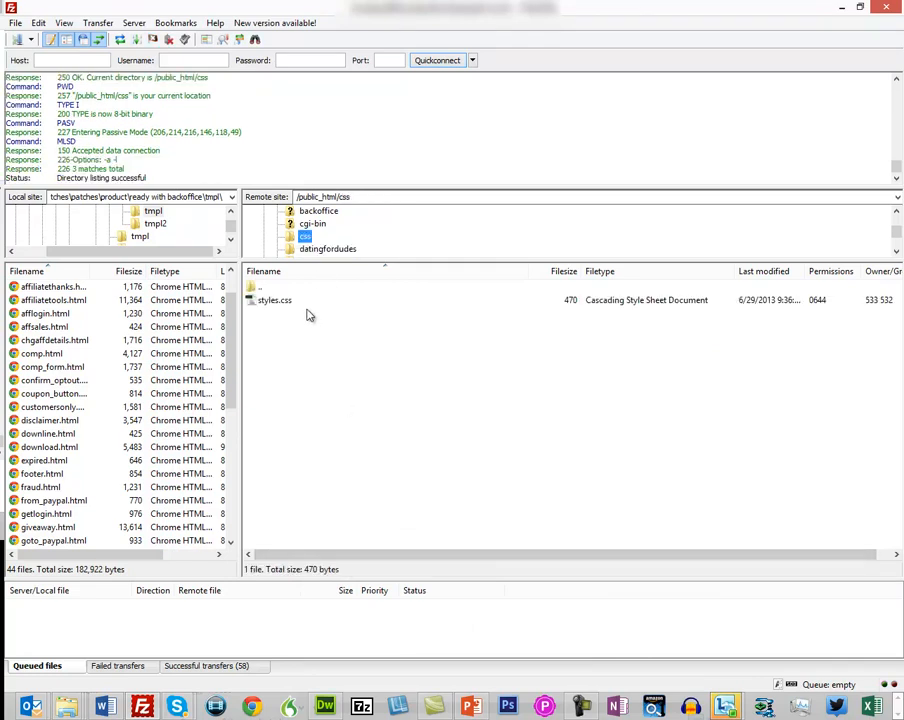
click(326, 249)
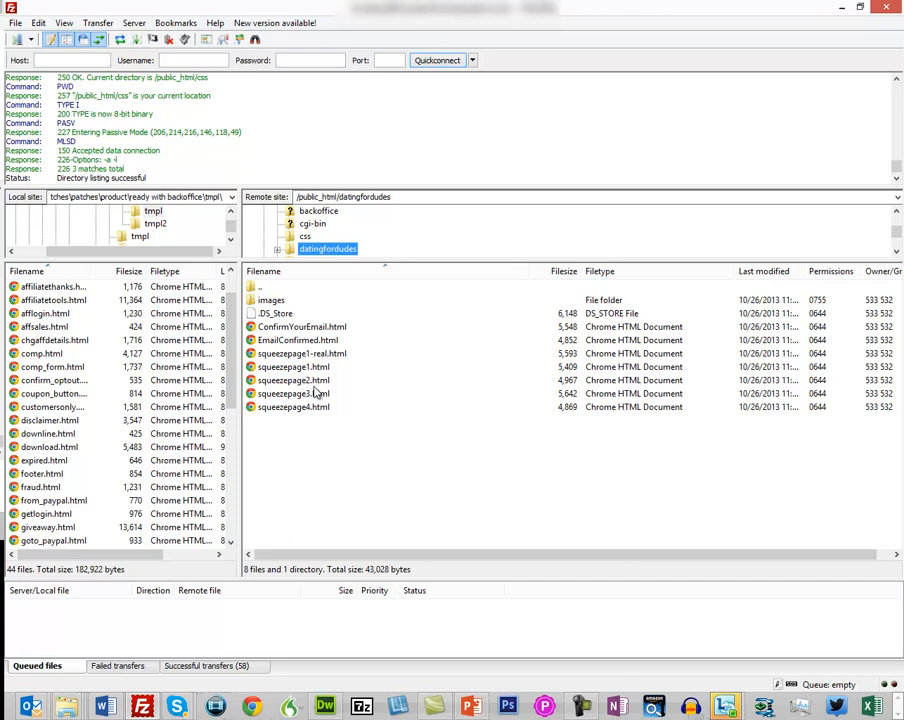
Step: Rename the remote file squeezepage1-real.html in datingfordudes to index.html
click(286, 356)
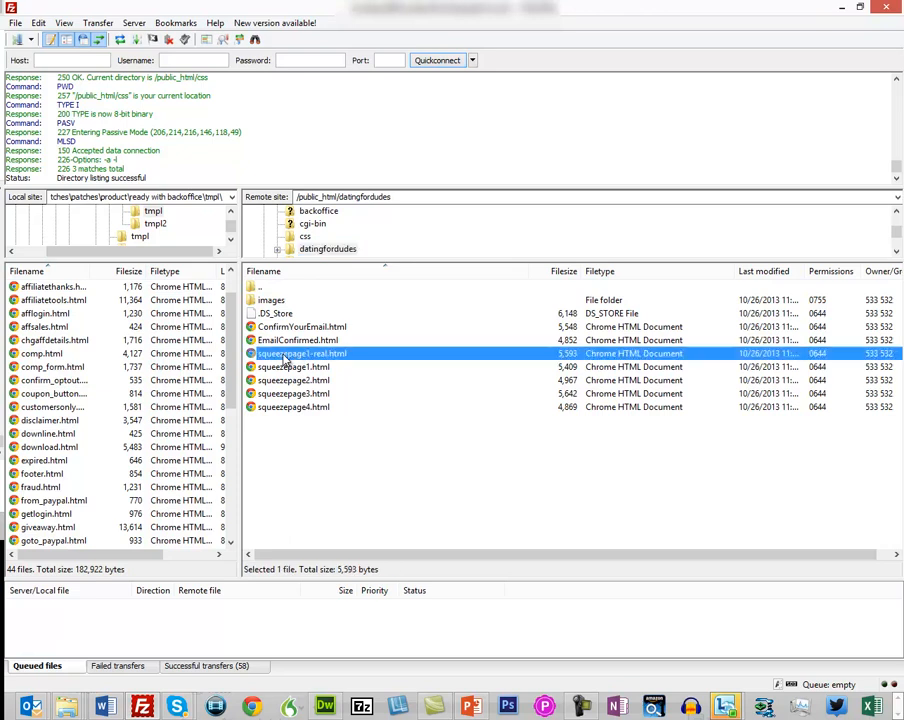
click(322, 358)
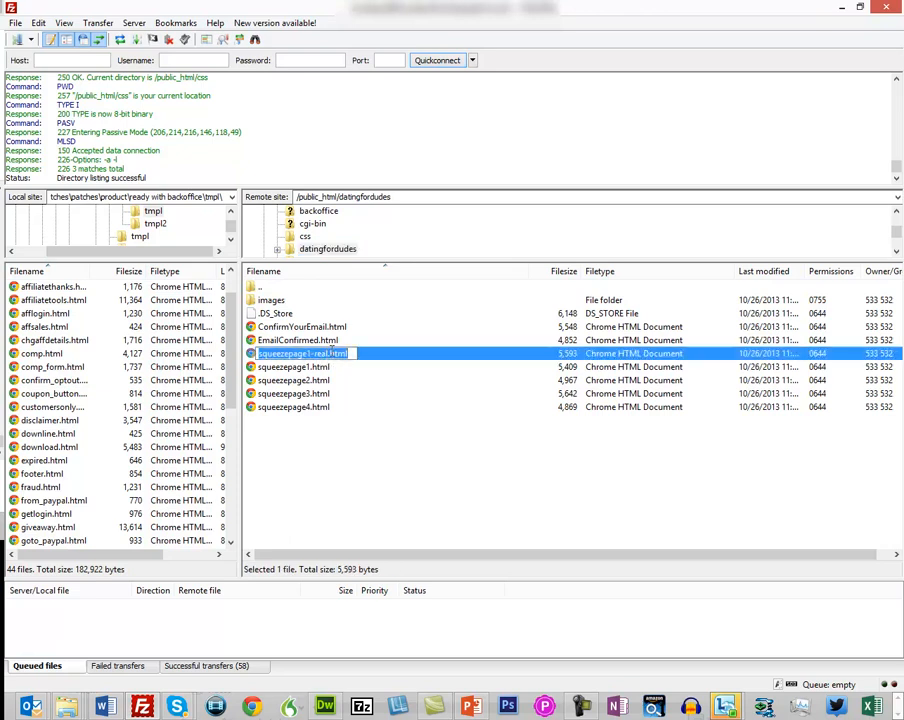
click(329, 353)
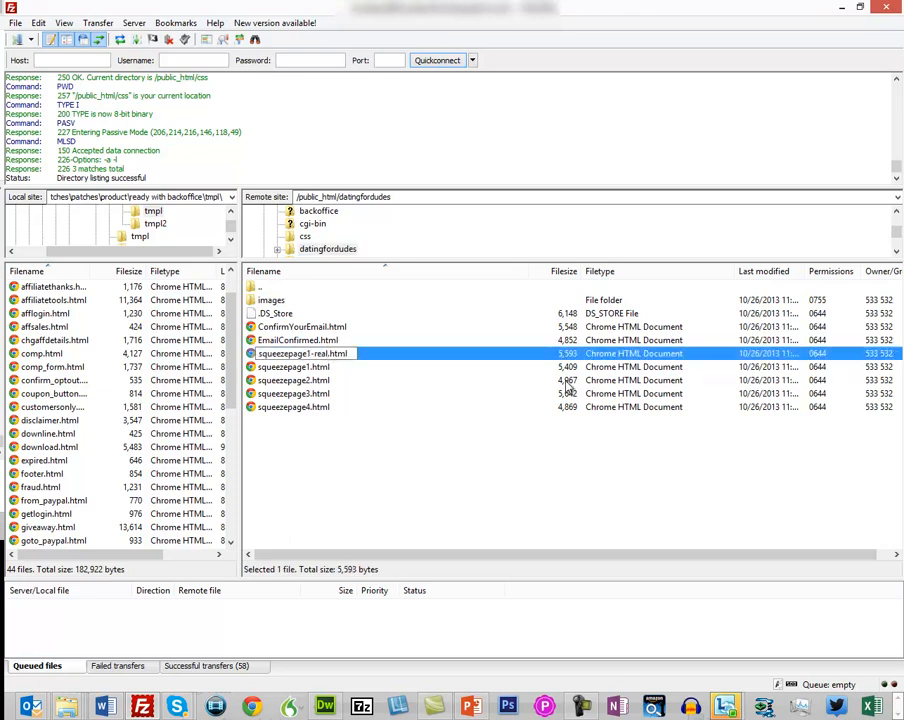
key(BackSpace)
key(BackSpace)
key(BackSpace)
key(BackSpace)
key(BackSpace)
key(BackSpace)
key(BackSpace)
key(BackSpace)
key(BackSpace)
key(BackSpace)
key(BackSpace)
key(BackSpace)
key(BackSpace)
key(BackSpace)
key(BackSpace)
key(BackSpace)
key(BackSpace)
text(index)
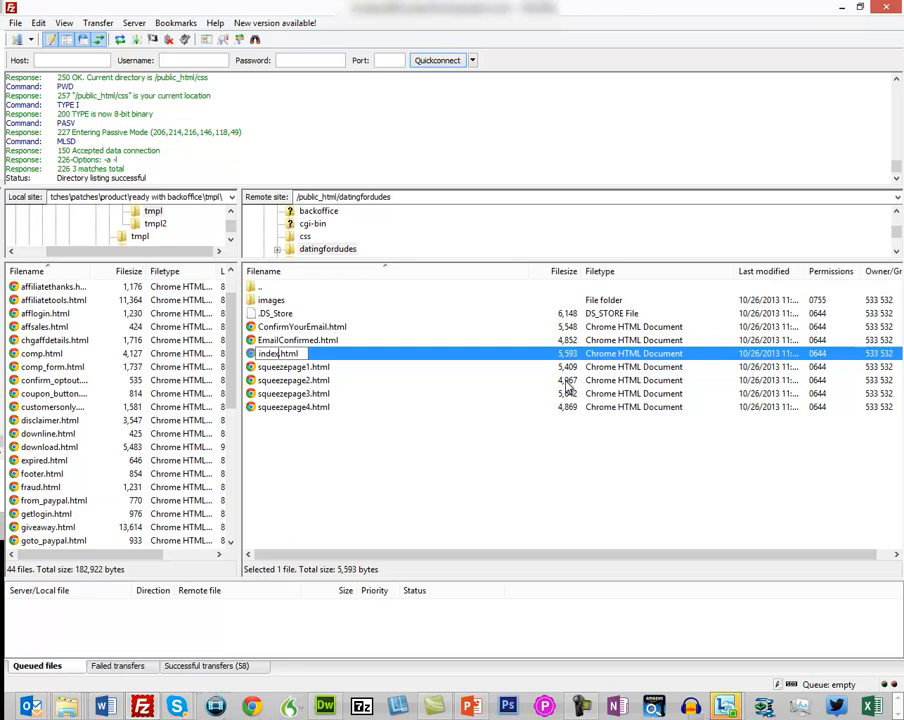
click(414, 478)
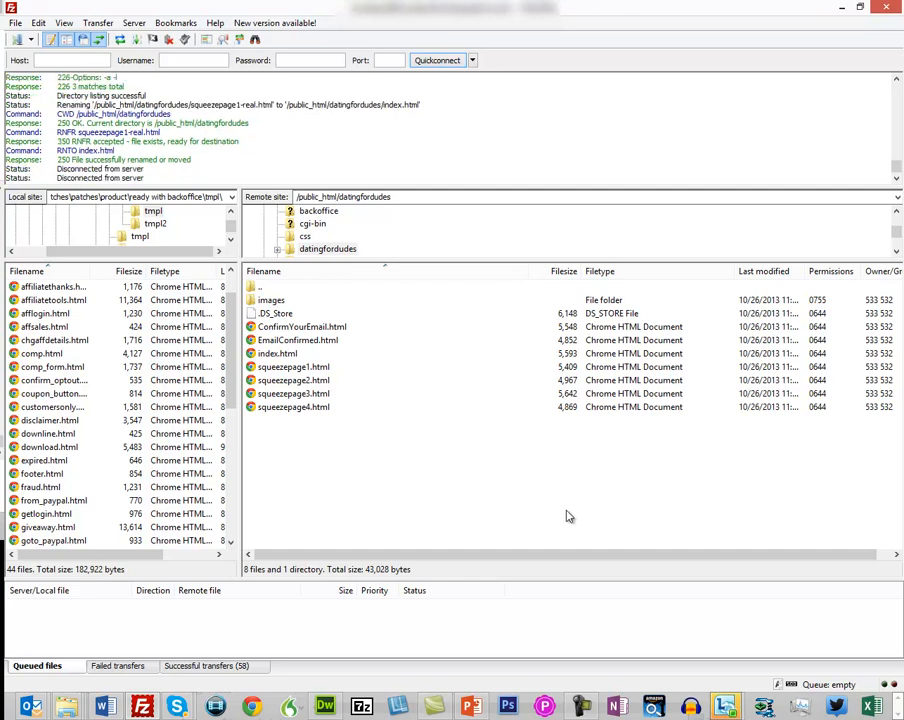
Step: Delete ConfirmYourEmail.html, EmailConfirmed.html and squeezepage1.html through squeezepage4.html from the remote datingfordudes folder
click(312, 330)
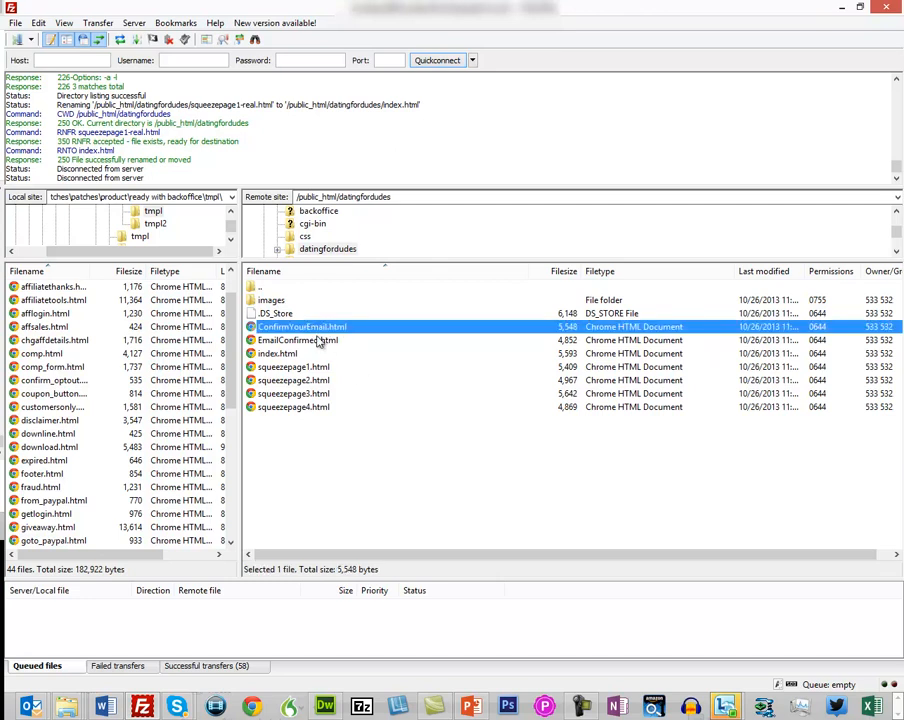
ctrl+click(318, 341)
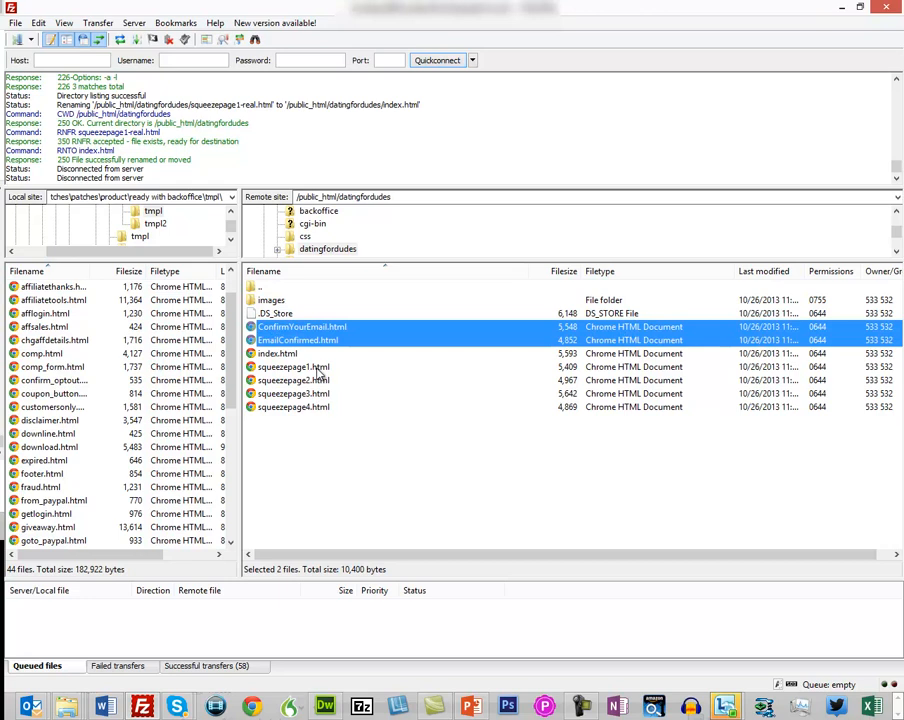
ctrl+click(314, 367)
ctrl+click(314, 380)
ctrl+click(314, 394)
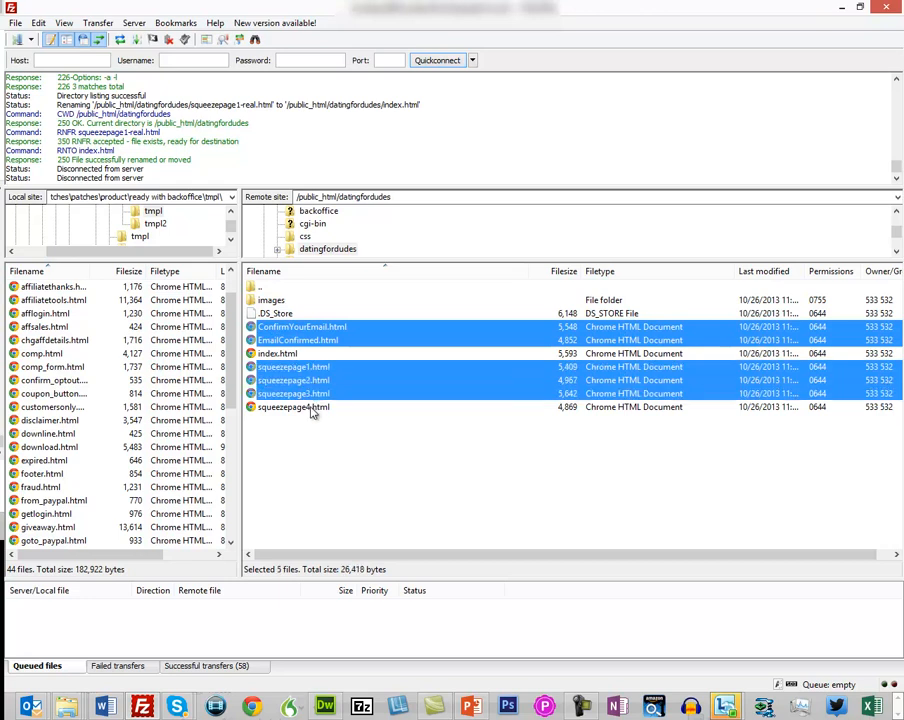
ctrl+click(312, 408)
key(Delete)
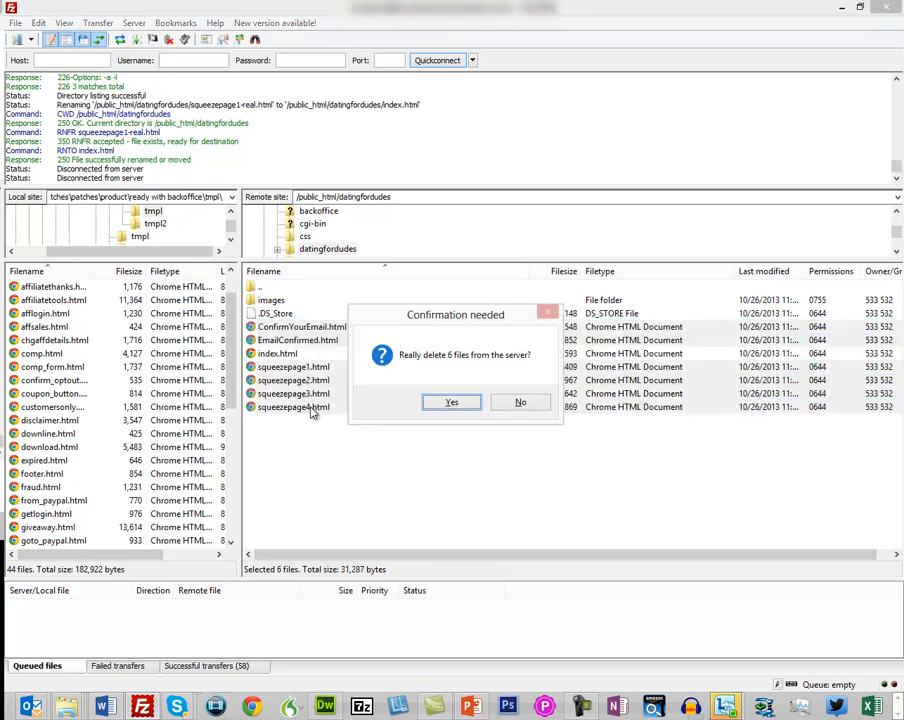
click(466, 404)
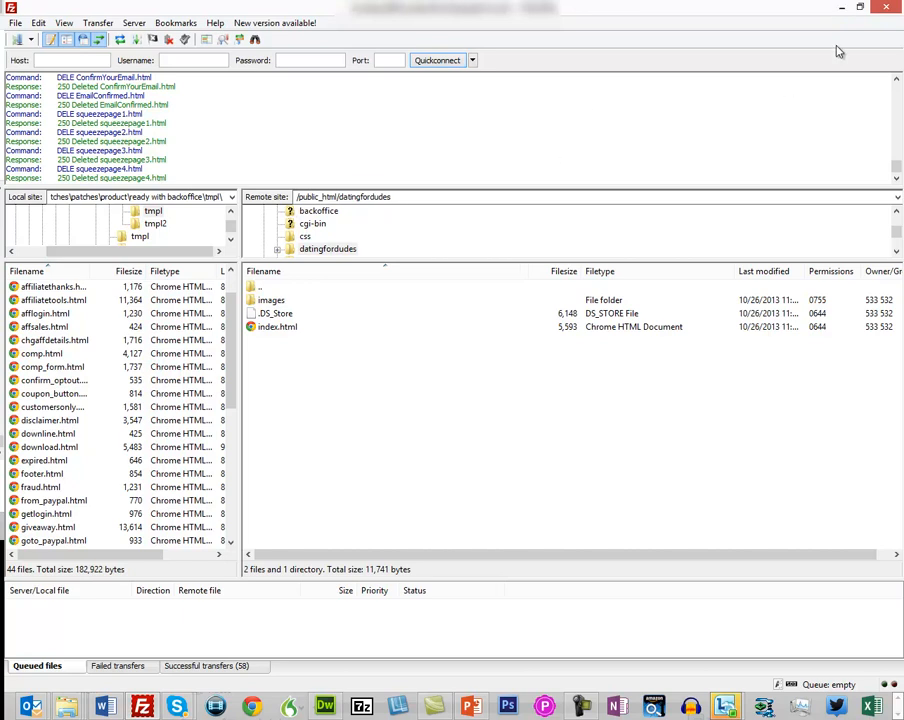
Step: Switch to Dreamweaver and remove "To The Attraction Guide:" from the sign-up box heading in index.html, leaving "FREE Instant Access"
click(840, 9)
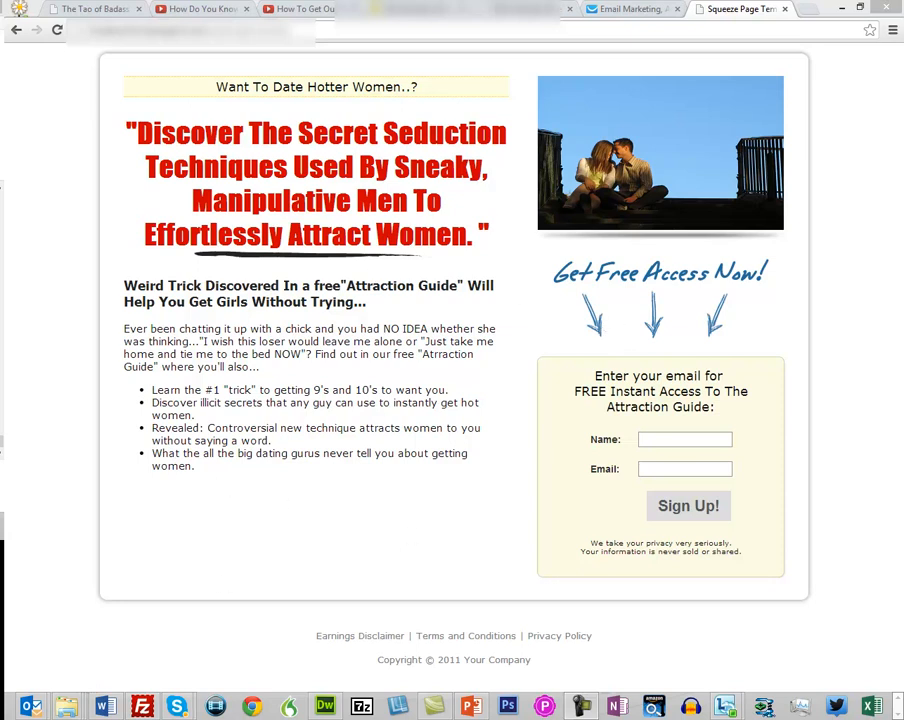
key(alt+Tab)
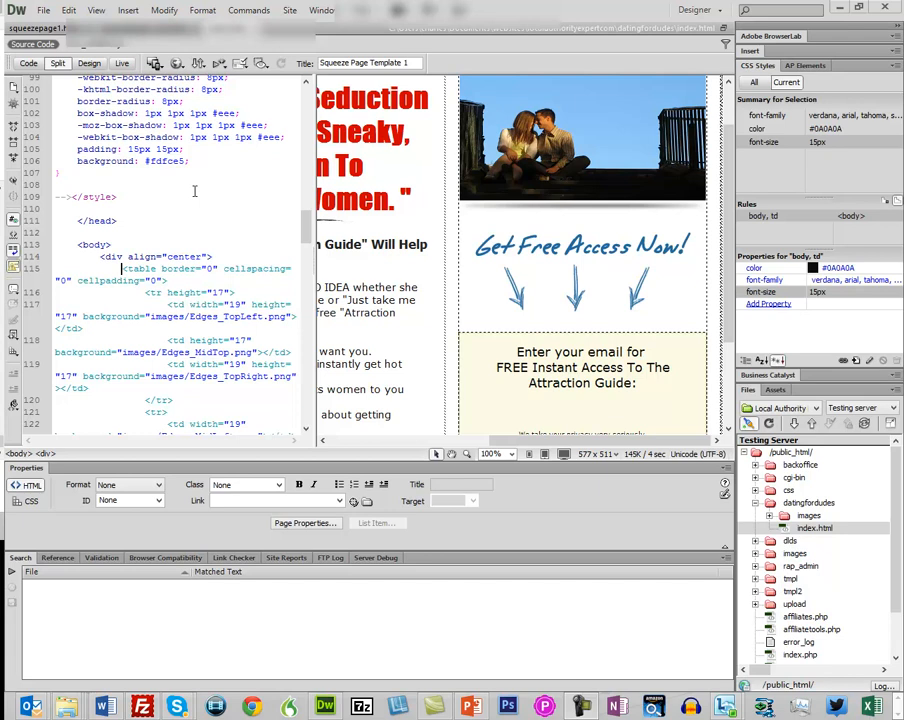
click(627, 367)
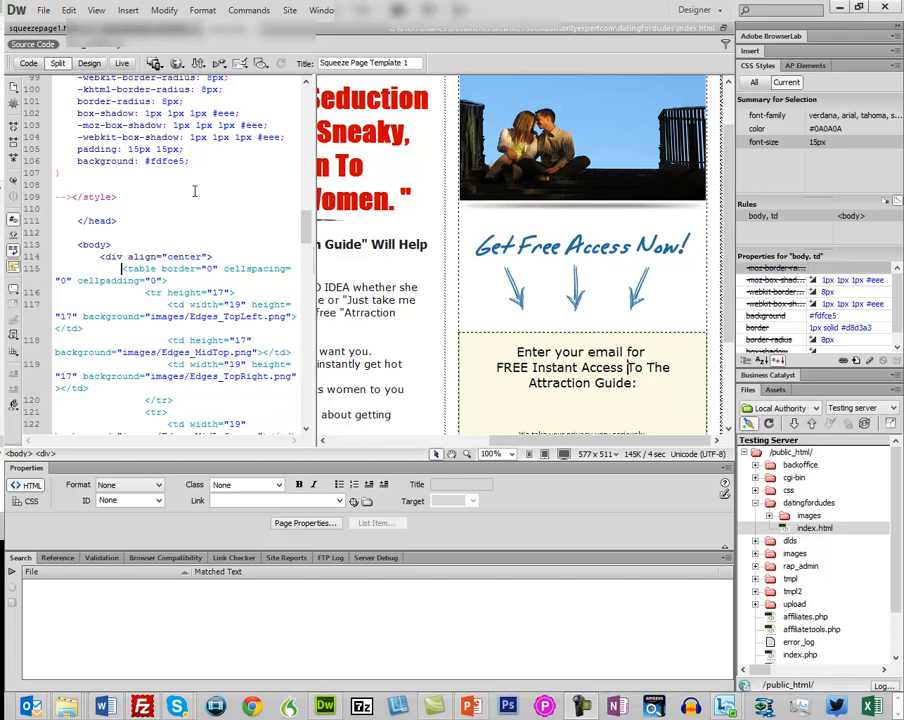
drag(627, 367, 632, 383)
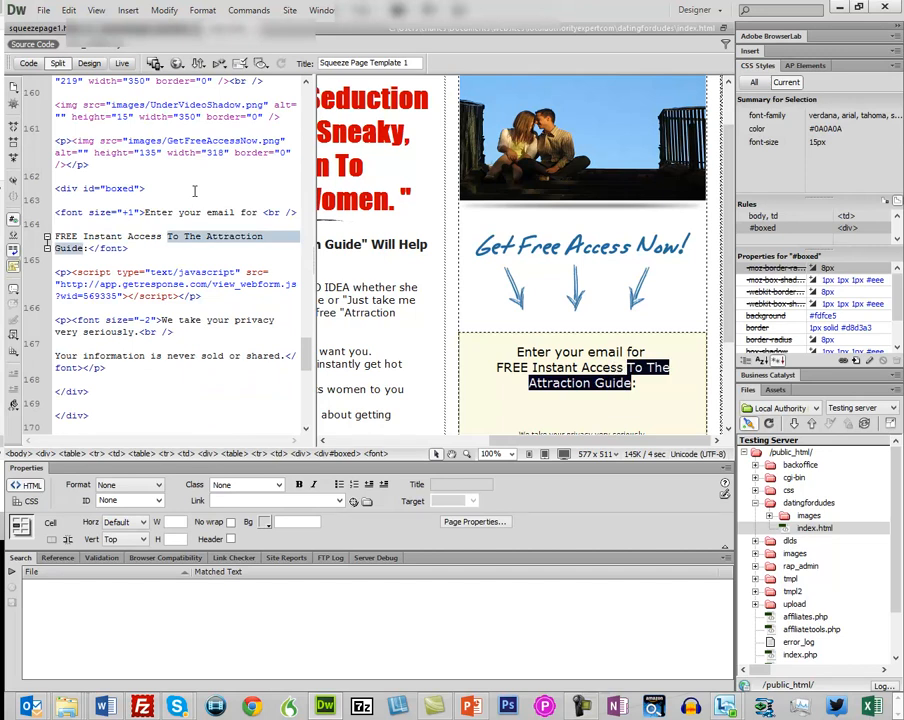
click(195, 191)
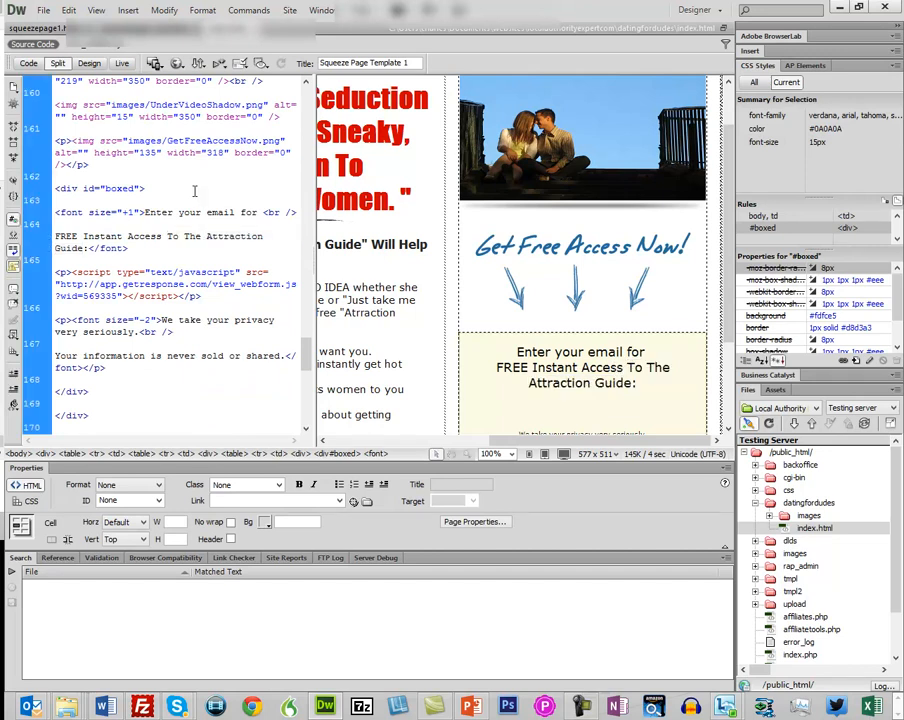
key(shift+Down)
key(shift+Left)
key(shift+Left)
key(shift+Left)
key(shift+Left)
key(shift+Left)
key(shift+Left)
key(shift+Left)
key(shift+Left)
key(shift+Left)
key(shift+Left)
key(shift+Right)
key(shift+Right)
key(shift+Right)
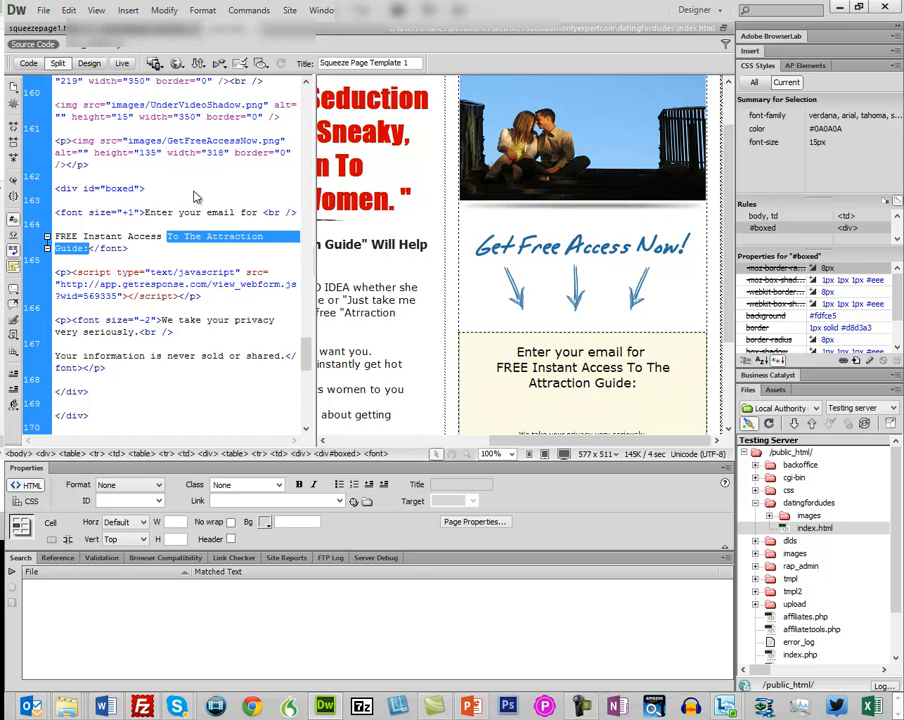
key(Delete)
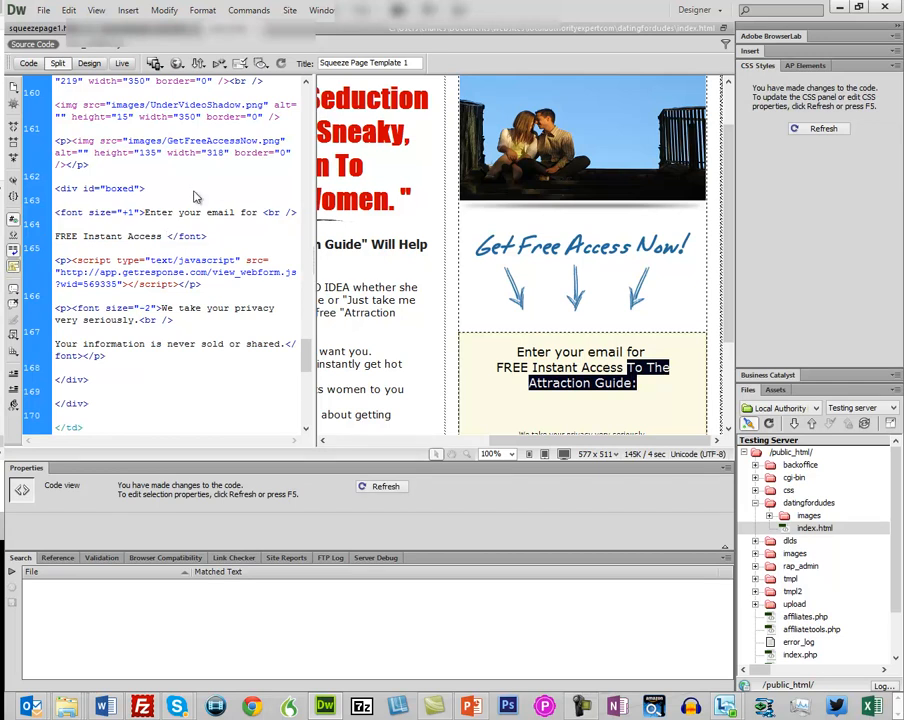
key(F5)
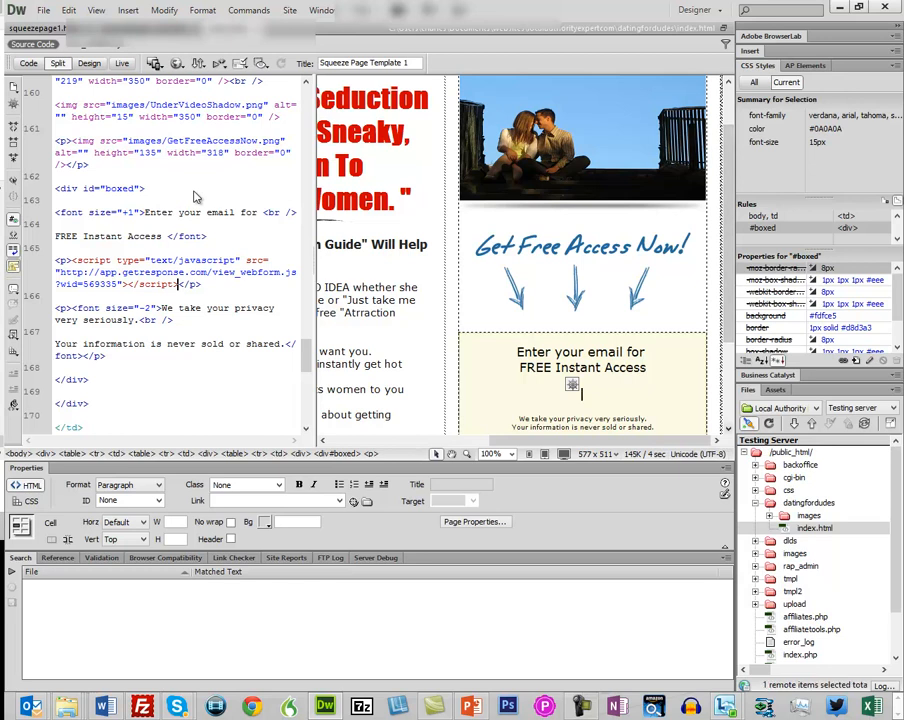
Step: Delete the GetFreeAccessNow.png image above the sign-up box and undo the extra deletion that pulled the heading out of the box
click(582, 272)
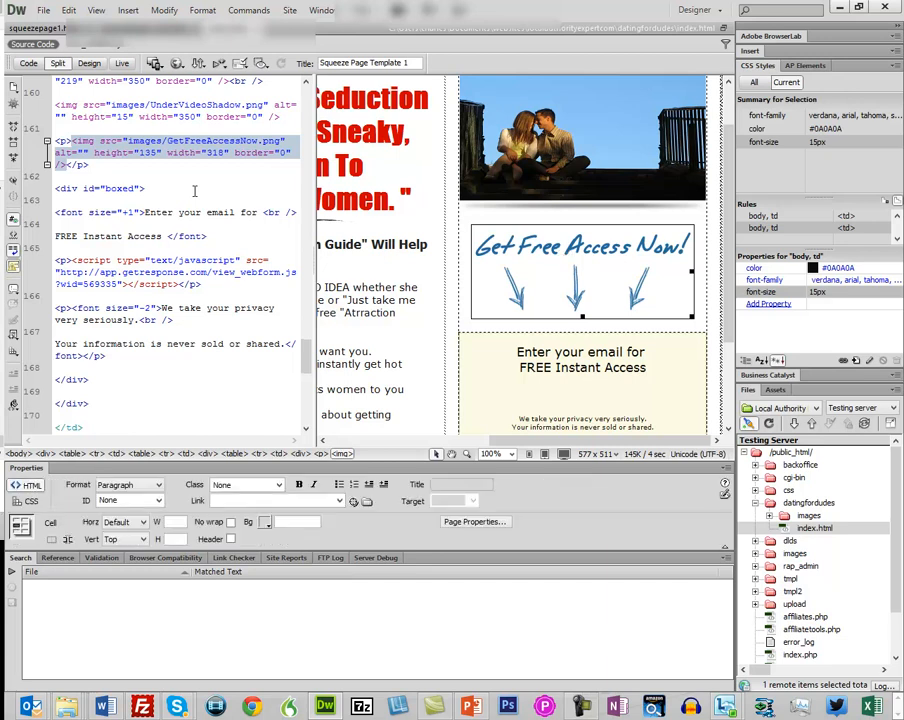
key(Delete)
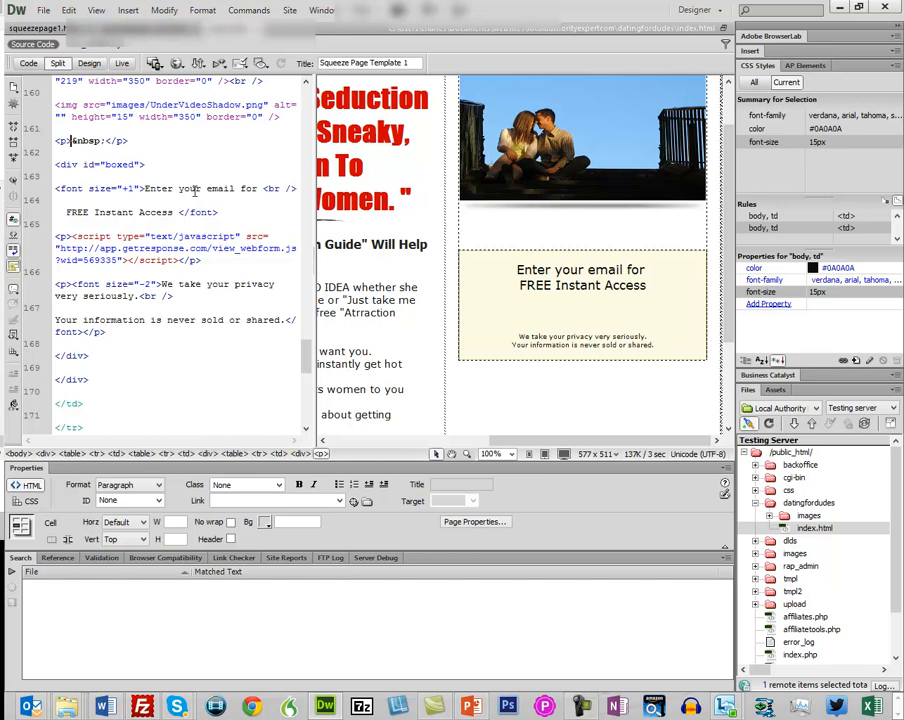
key(Delete)
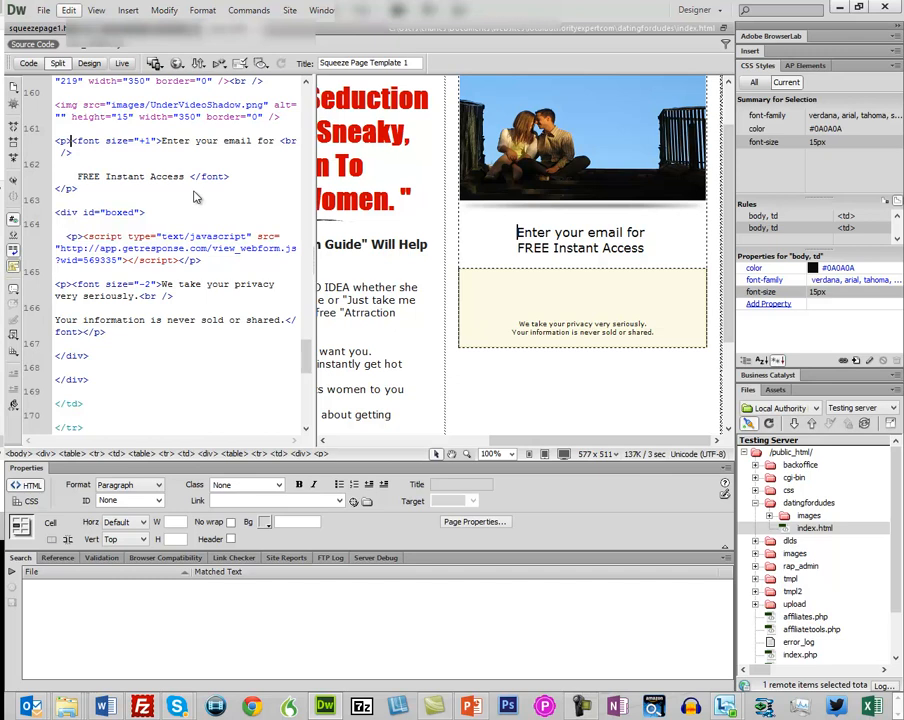
key(Down)
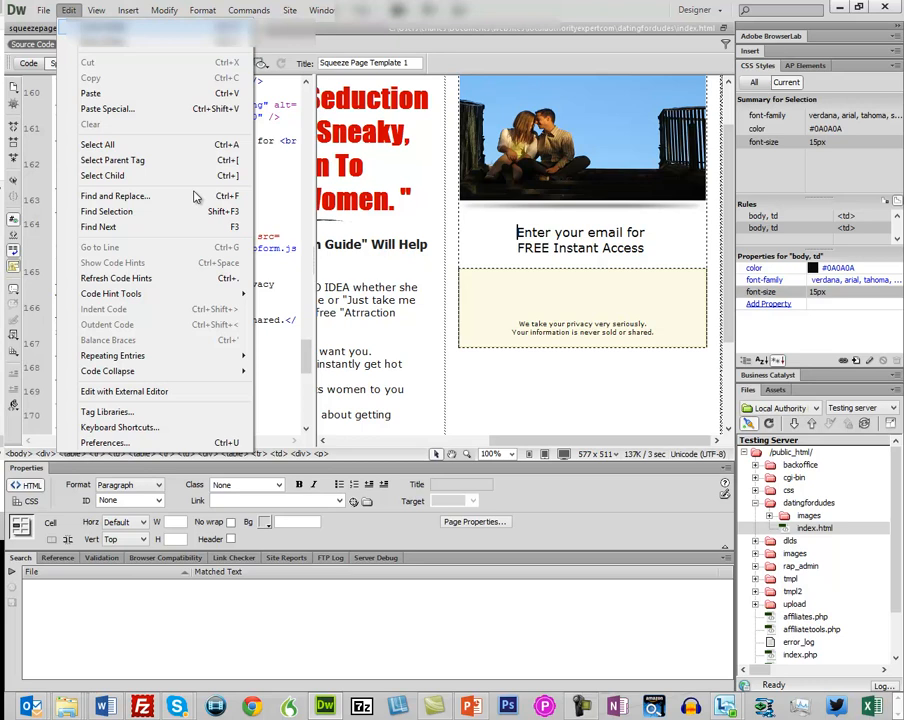
key(Escape)
Step: Switch to the browser and check the edited squeeze page with its shortened sign-up heading
key(ctrl+Tab)
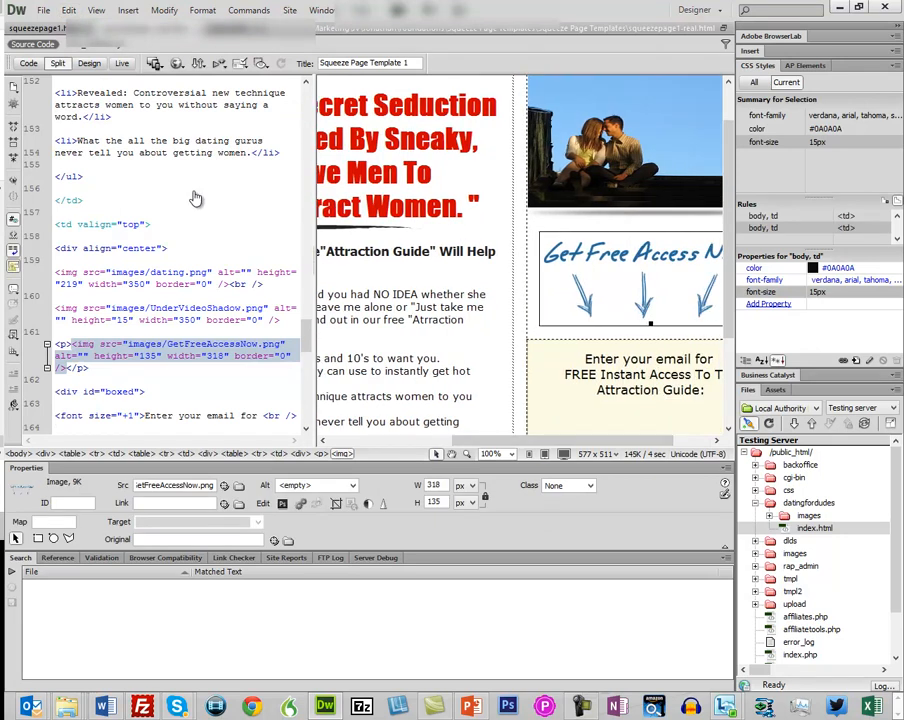
key(F12)
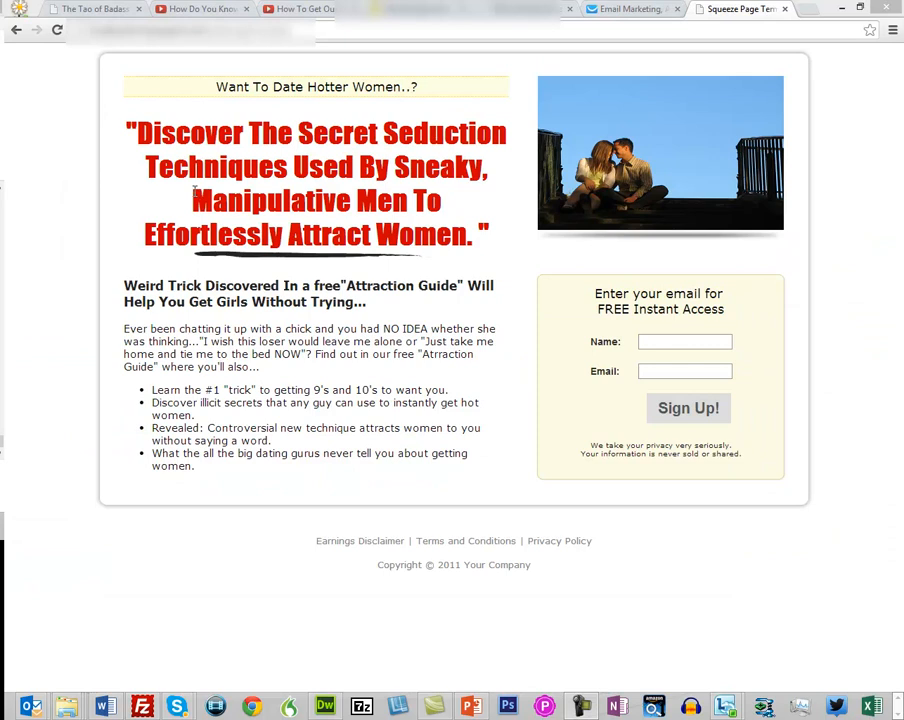